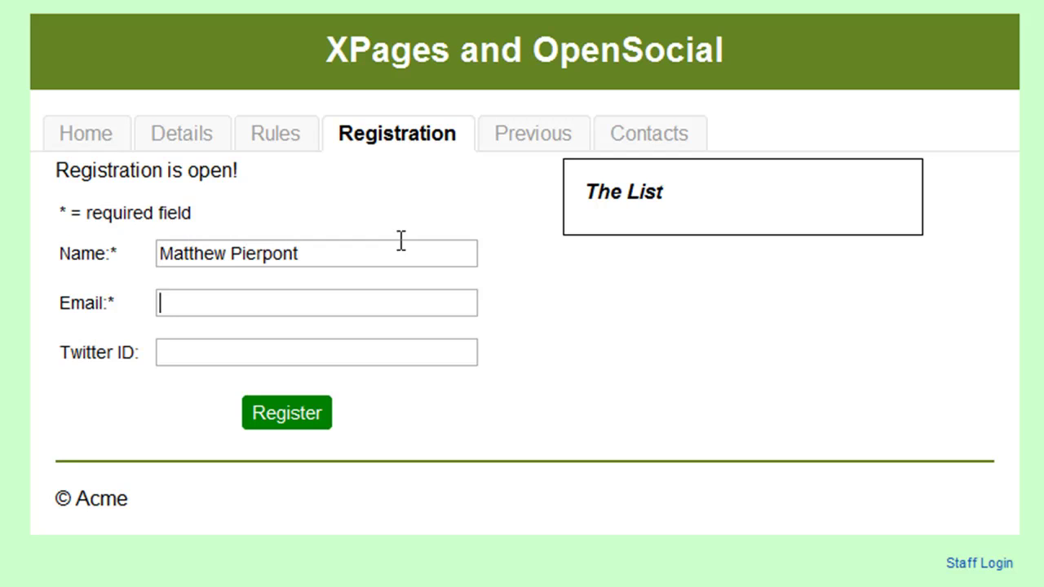
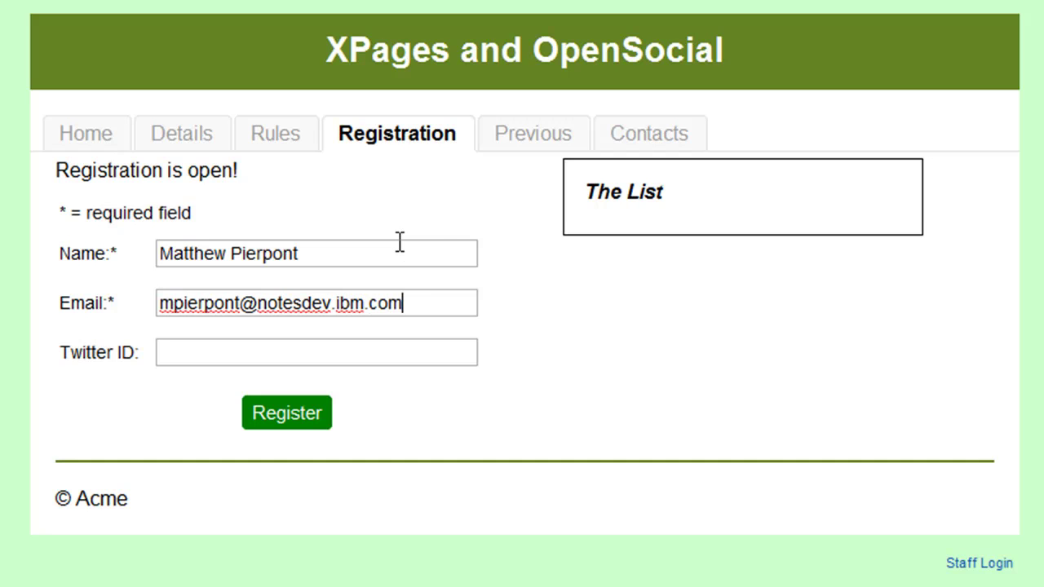
Enter the attendee's email address and submit the XPages and OpenSocial event registration
left_click(325, 420)
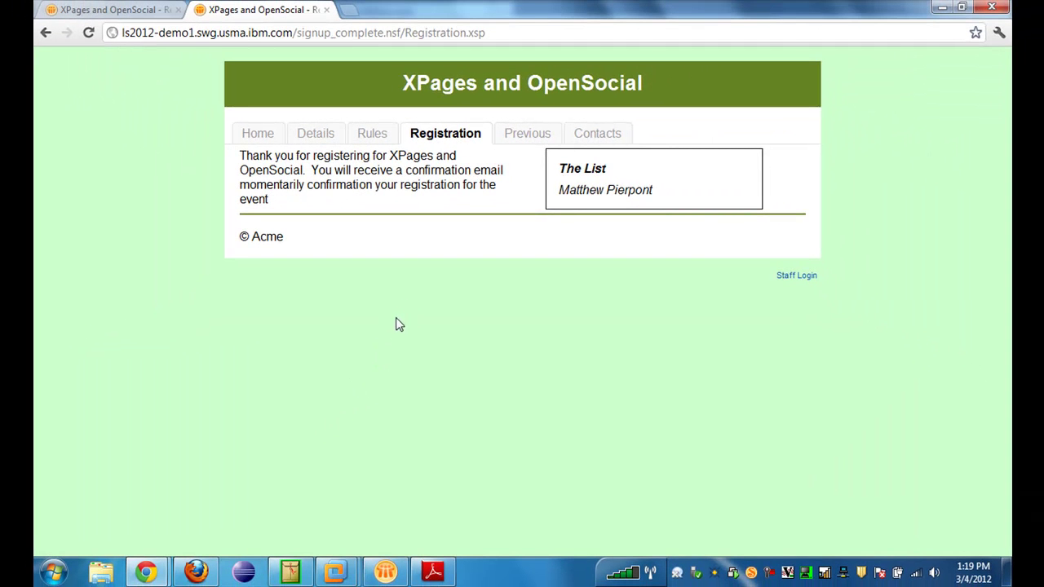
In Lotus Notes, refresh the Inbox and open the new Thanks For Registering email
left_click(386, 572)
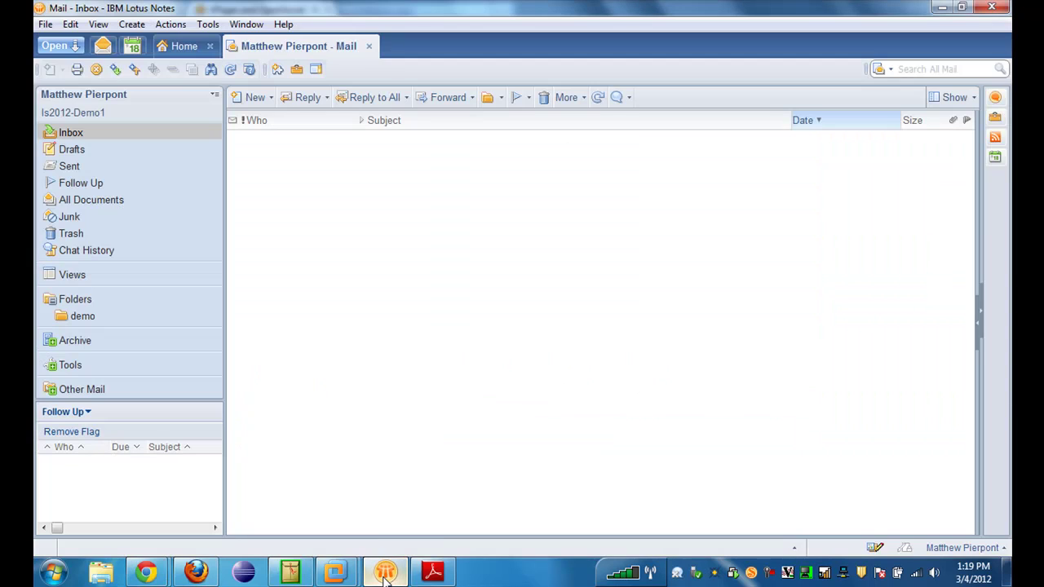
left_click(597, 97)
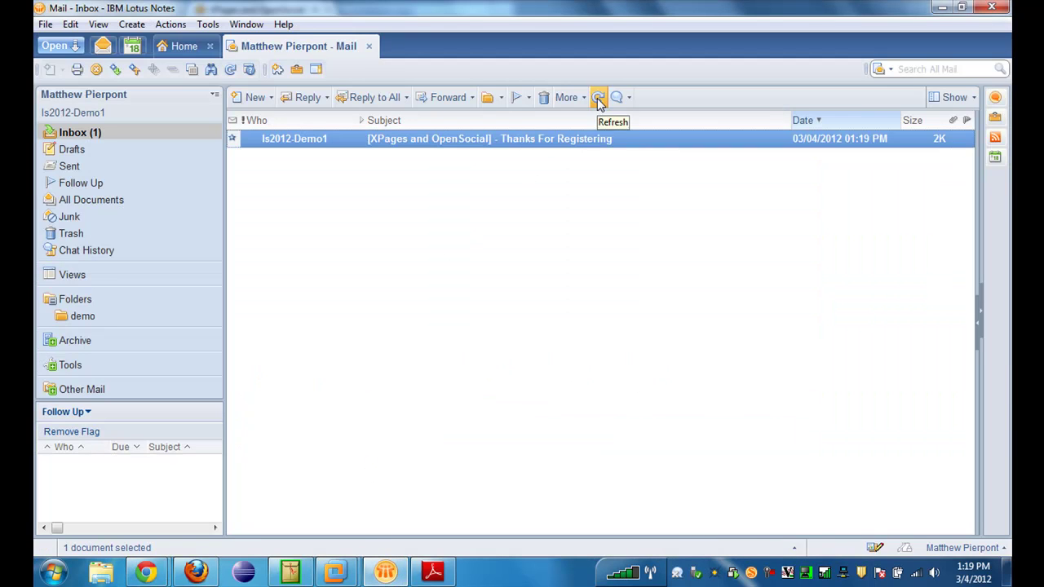
double_click(590, 144)
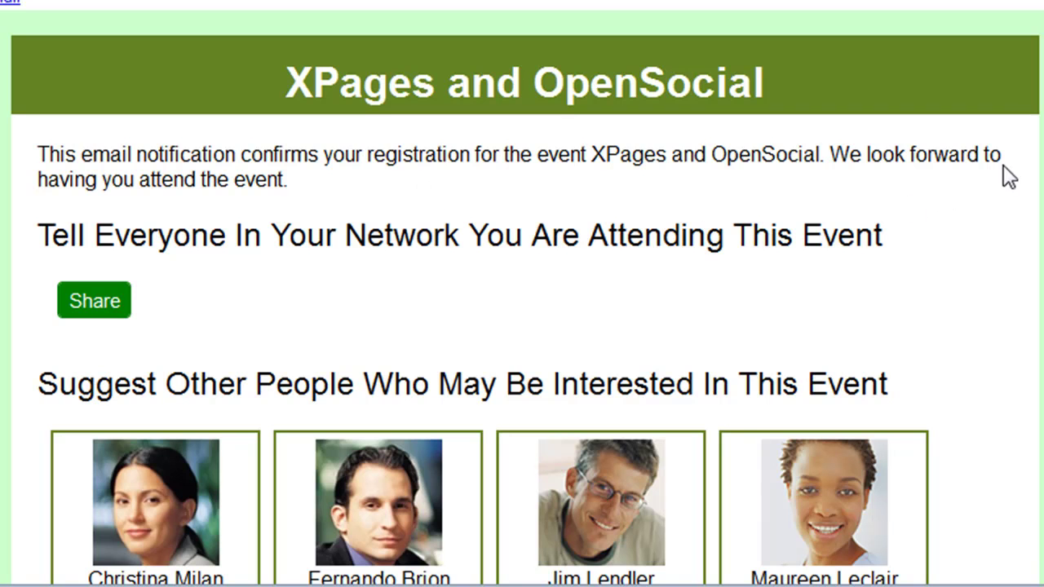
Scroll down to the email's embedded map and switch it to Satellite, then back to Map view
scroll(522, 298, "down", 6)
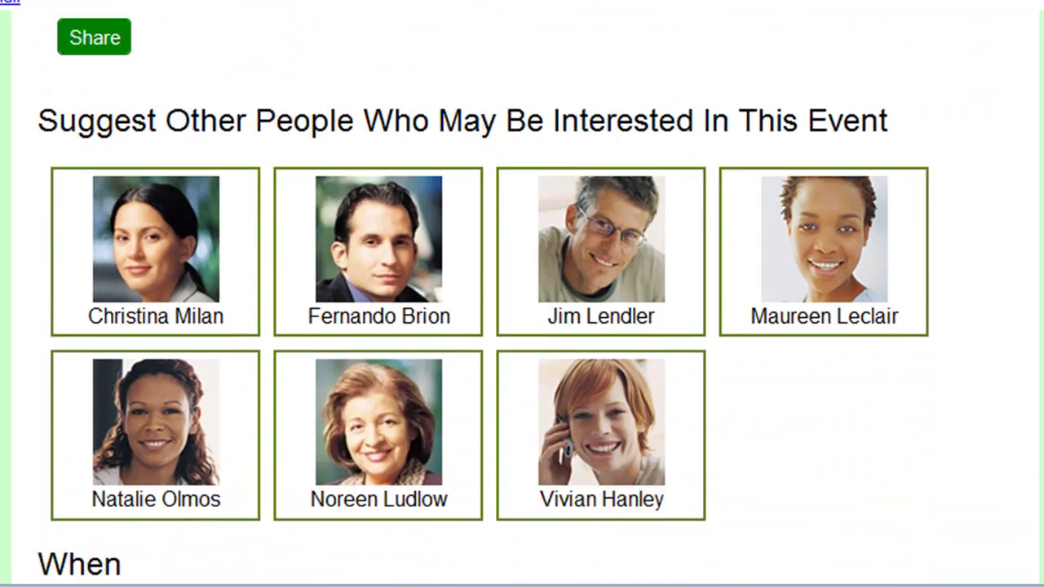
scroll(522, 298, "down", 2)
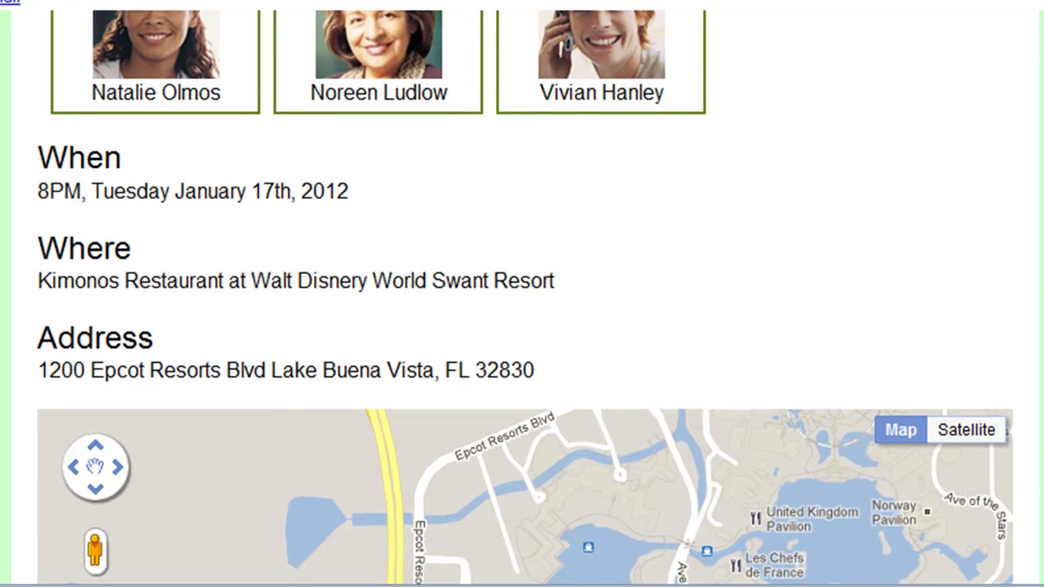
scroll(522, 299, "down", 1)
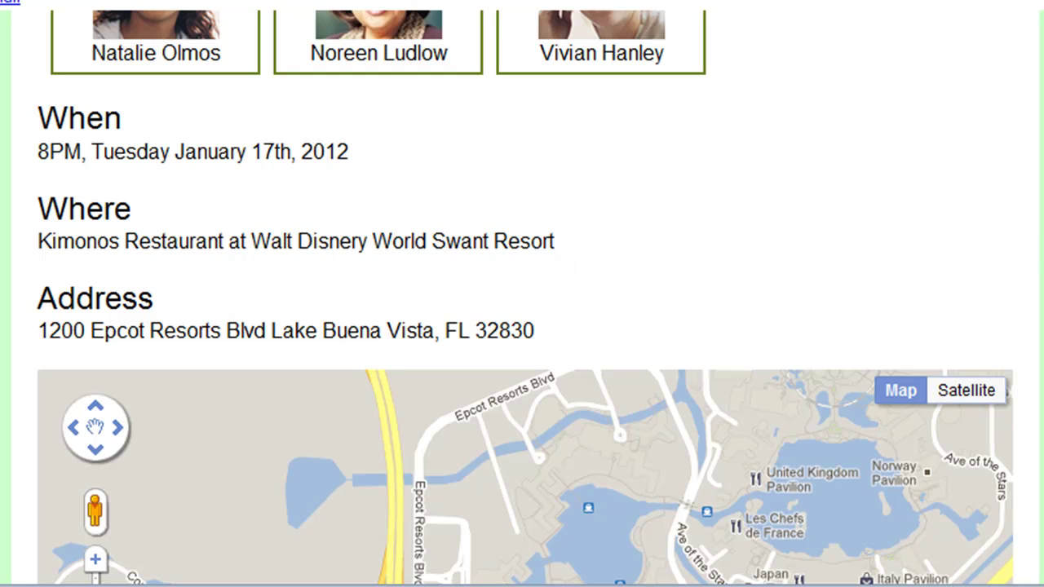
scroll(525, 327, "down", 5)
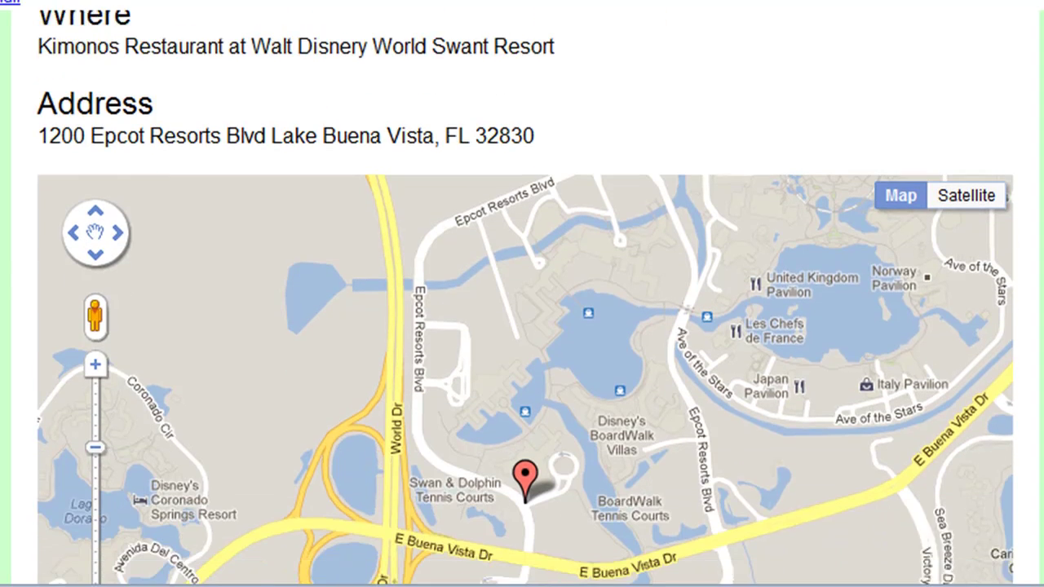
scroll(525, 327, "down", 2)
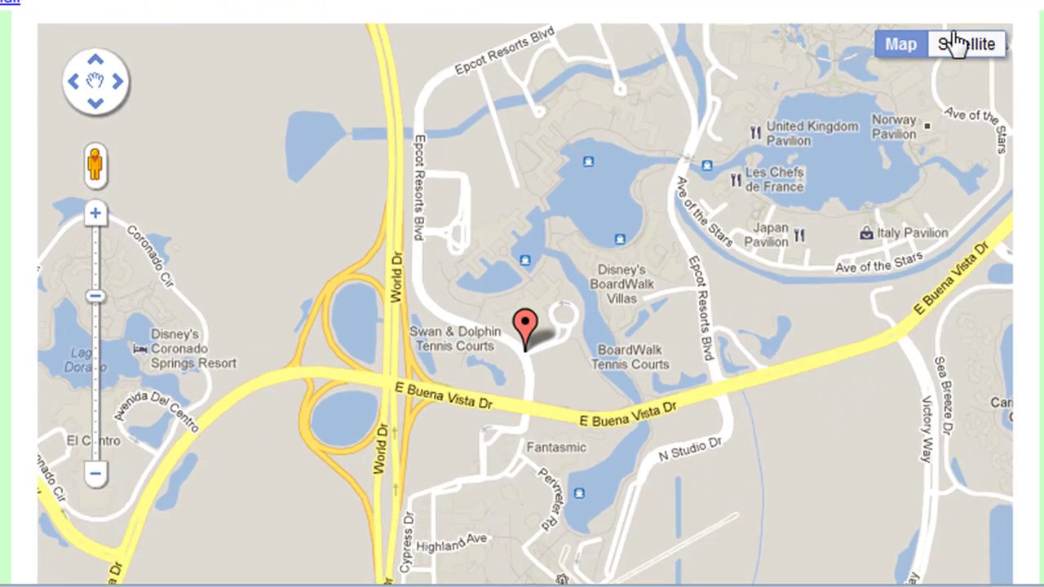
left_click(956, 42)
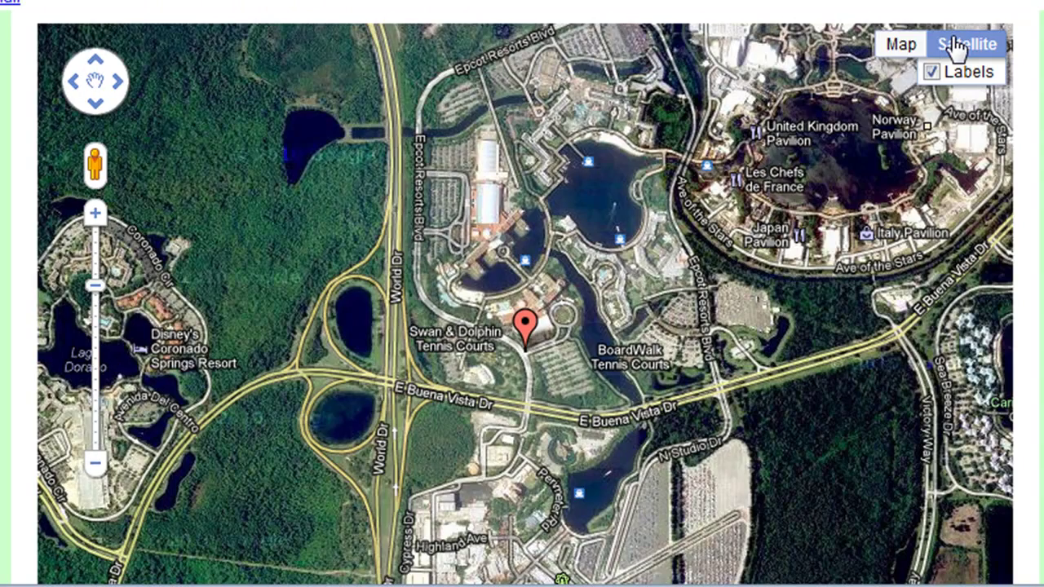
left_click(897, 46)
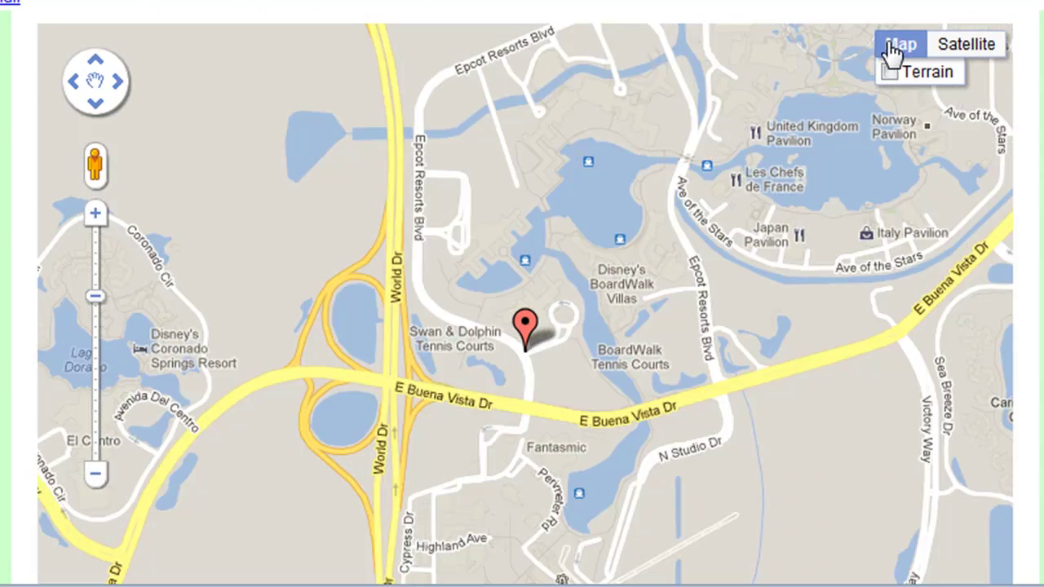
Zoom the map in two levels on the red event marker and pan around the nearby streets
left_click(97, 222)
left_click(97, 222)
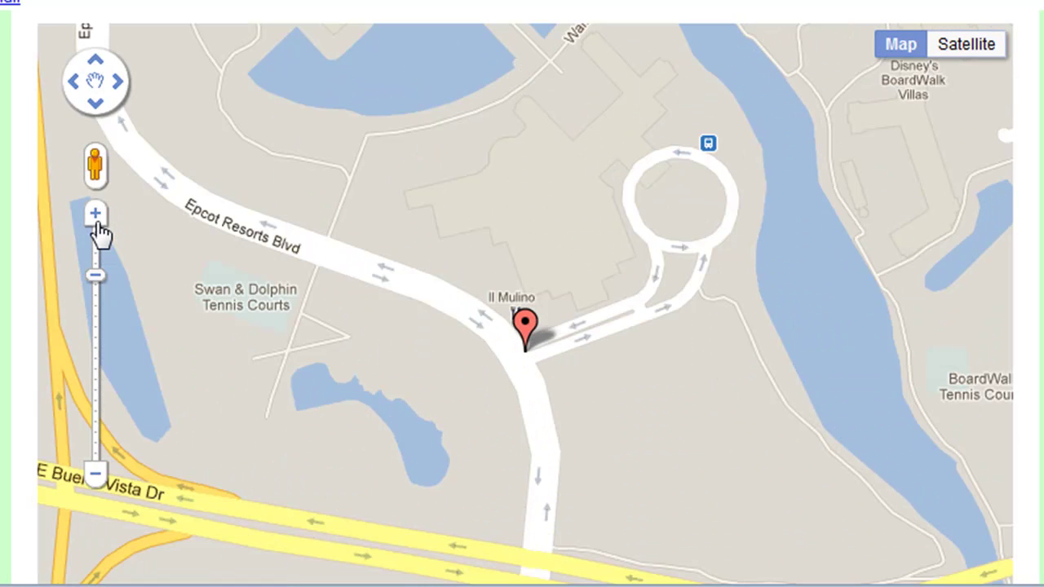
mouse_move(410, 384)
left_mouse_down()
mouse_move(263, 247)
mouse_move(345, 161)
mouse_move(540, 338)
mouse_move(468, 489)
left_mouse_up()
mouse_move(501, 303)
left_mouse_down()
mouse_move(422, 215)
mouse_move(384, 299)
left_mouse_up()
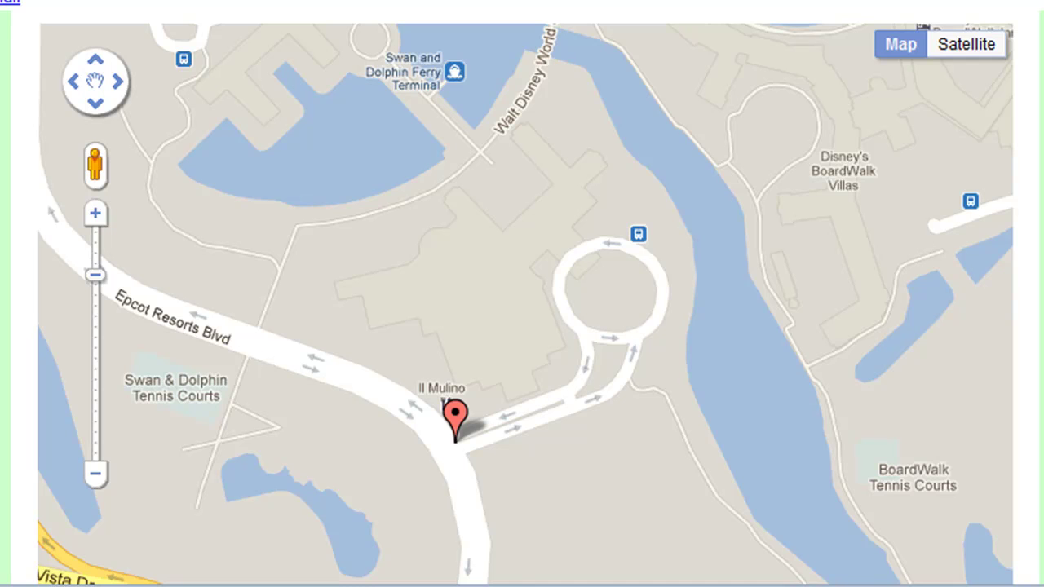
scroll(522, 293, "up", 10)
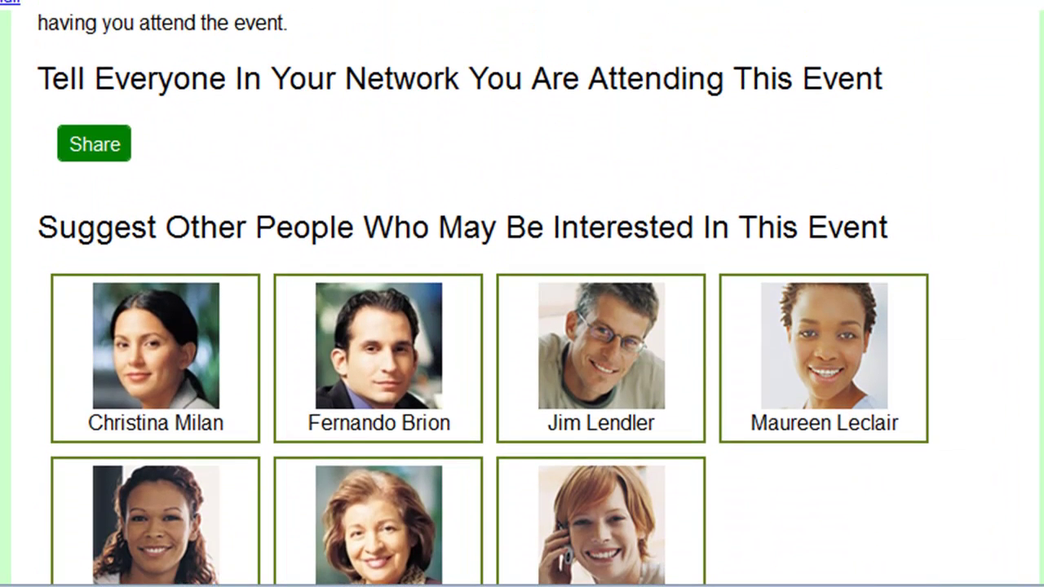
Share your attendance at the XPages and OpenSocial event with your network
scroll(522, 294, "down", 2)
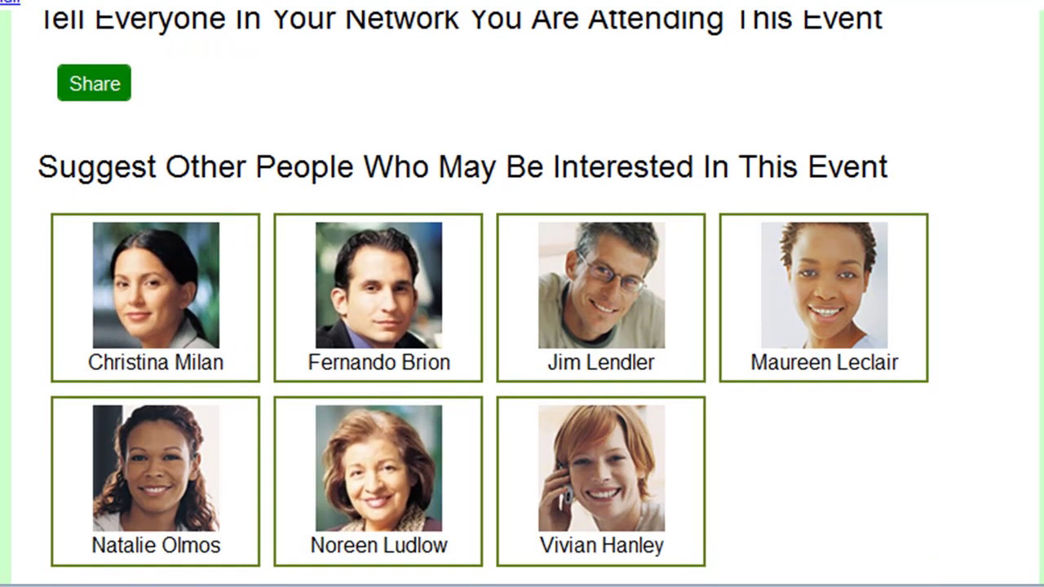
scroll(522, 294, "up", 1)
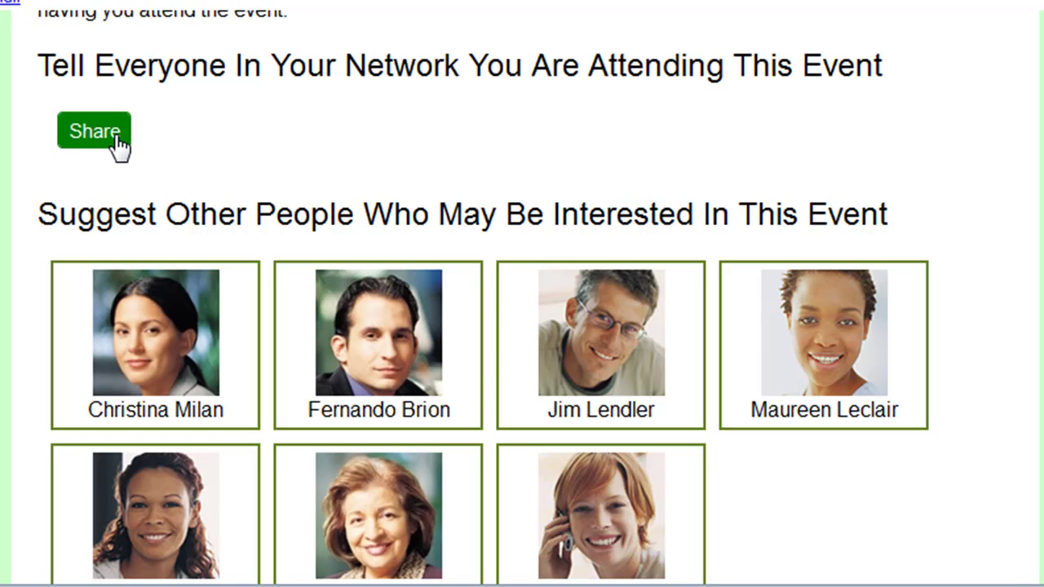
left_click(119, 145)
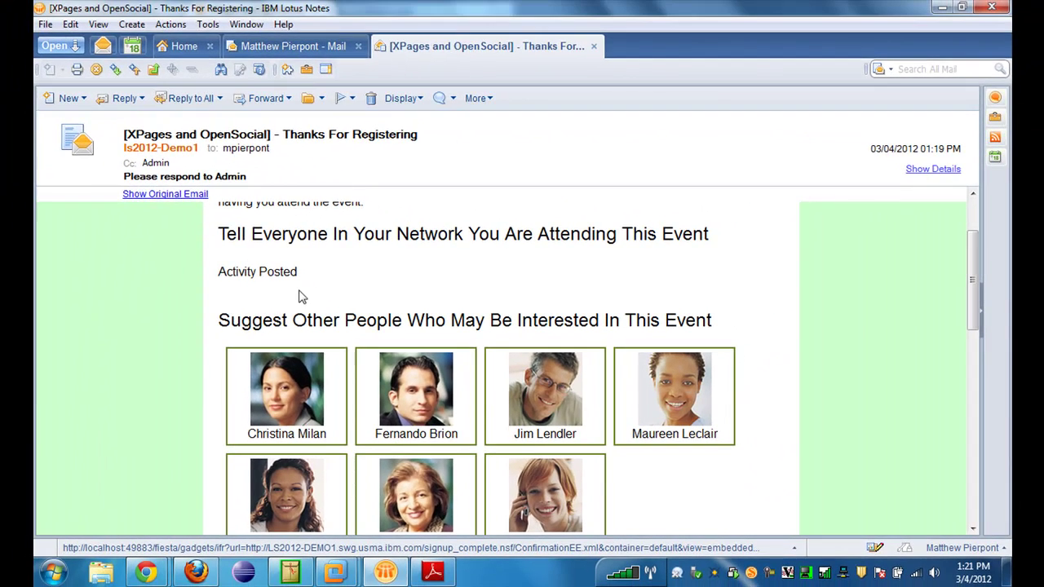
Log in to IBM Connections in Firefox with the user's credentials and decline saving the password
left_click(196, 571)
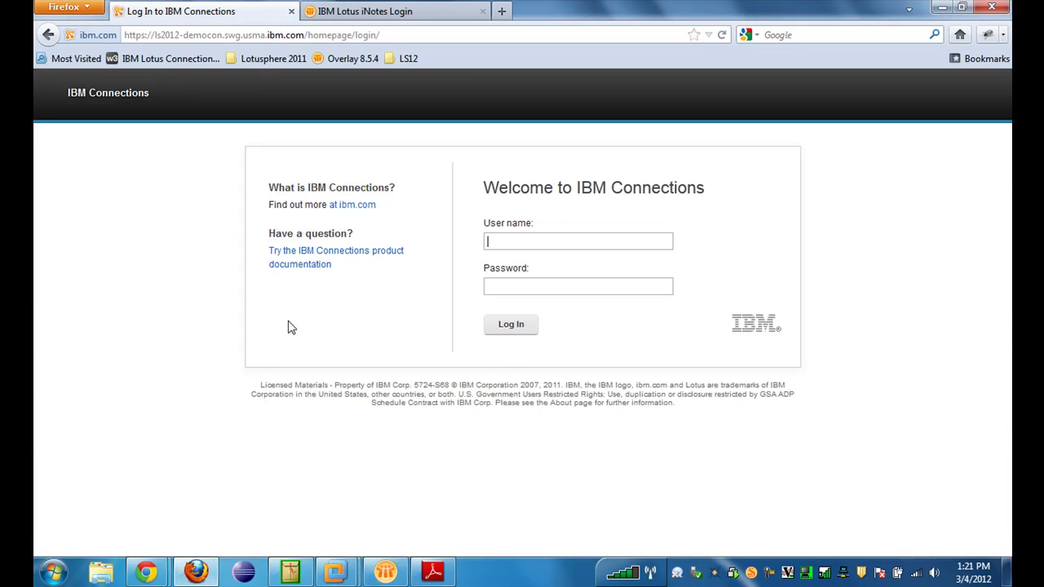
type("●●●●●●●●●●")
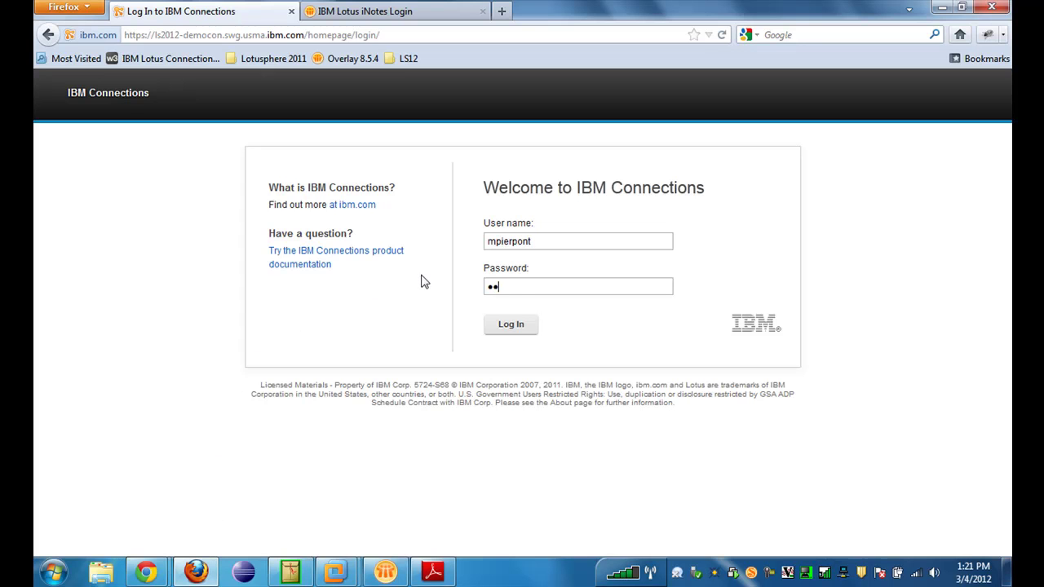
key("Return")
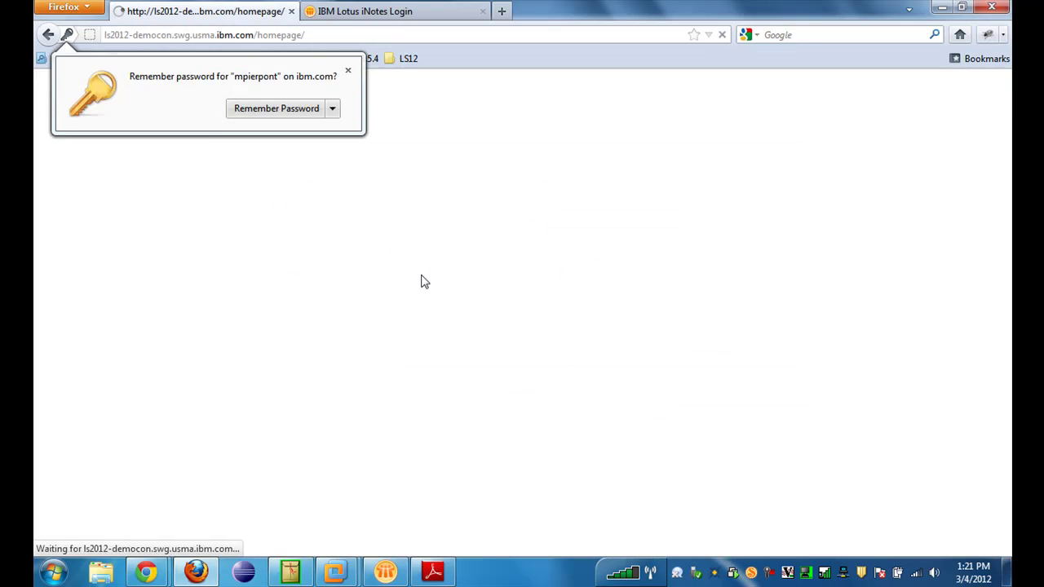
left_click(348, 72)
mouse_move(398, 93)
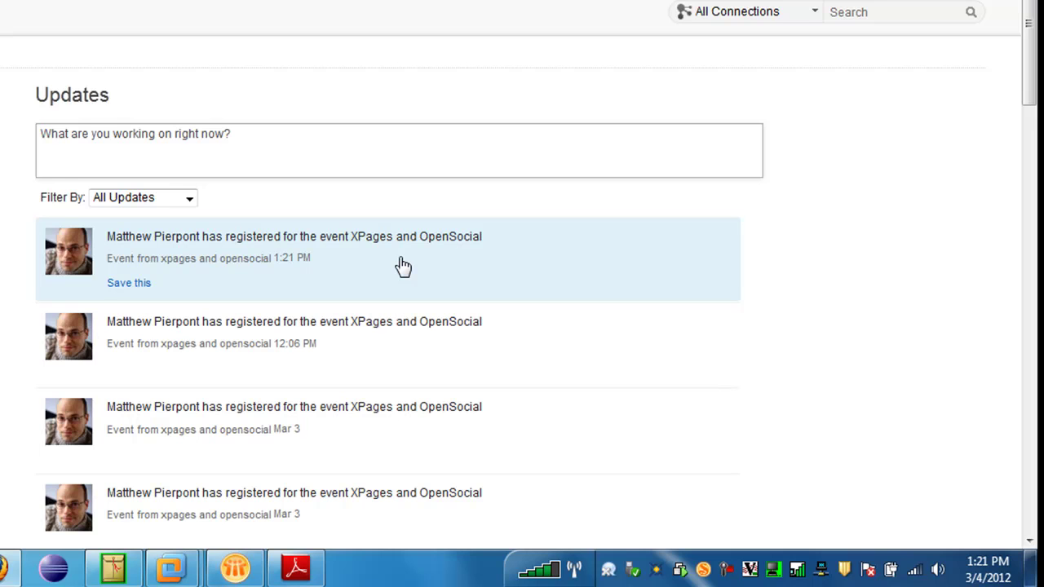
Open the newest registration update's event panel, scroll through it, then close it
left_click(403, 265)
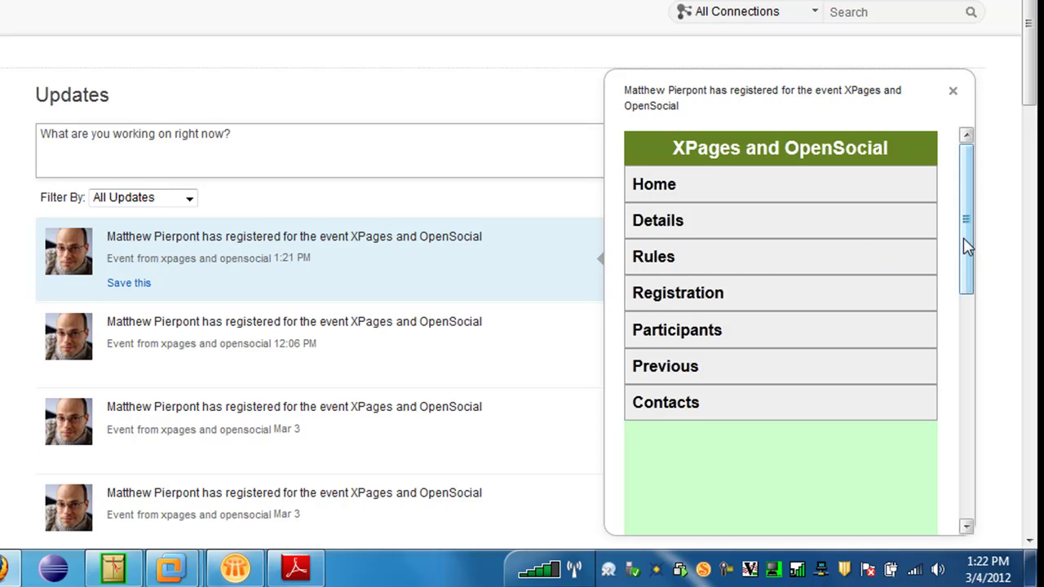
scroll(968, 242, "down", 1)
scroll(967, 233, "up", 1)
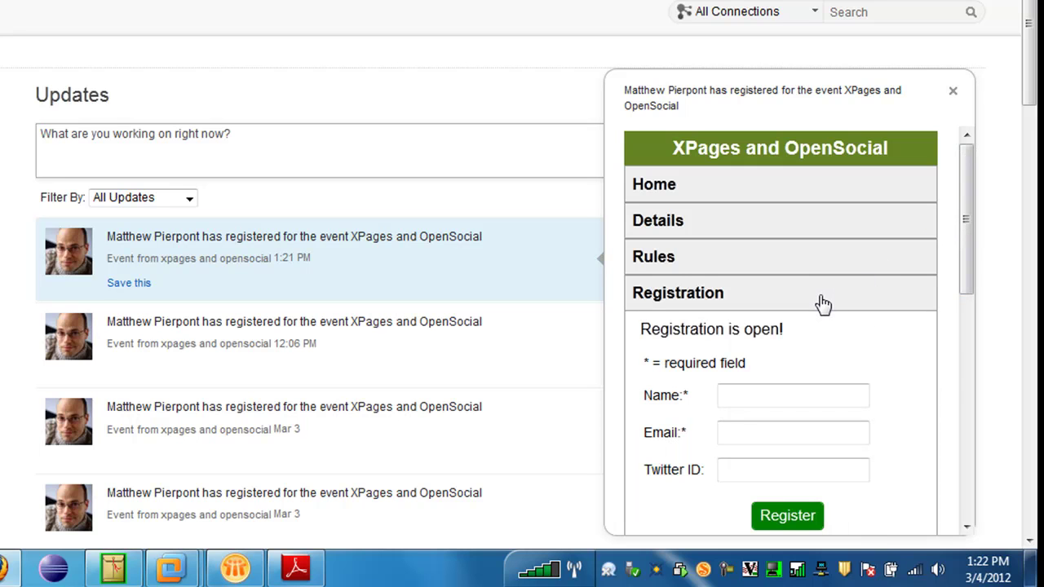
left_click_drag(967, 290, 973, 333)
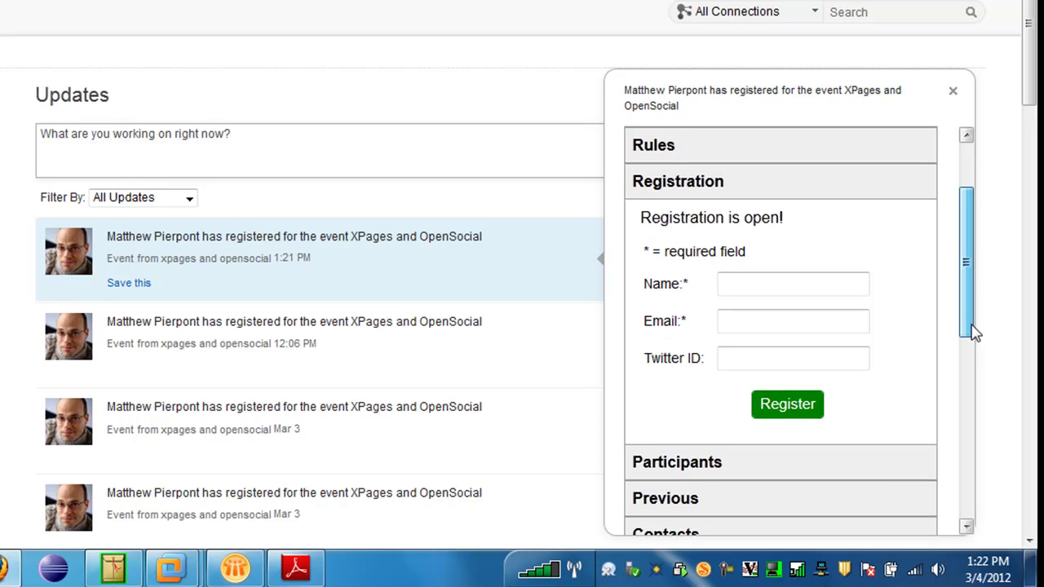
left_click_drag(975, 331, 975, 307)
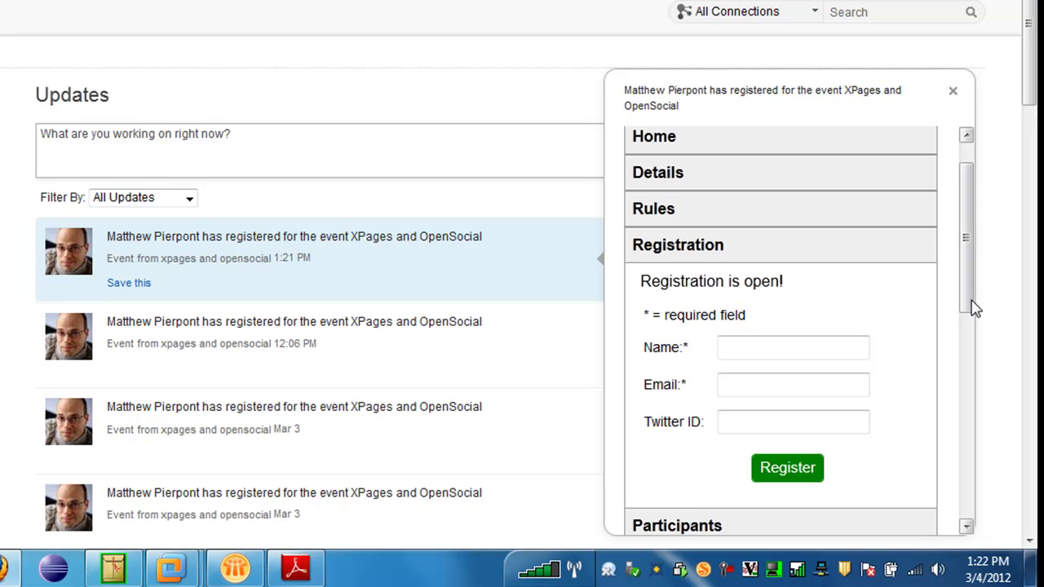
left_click_drag(970, 306, 974, 280)
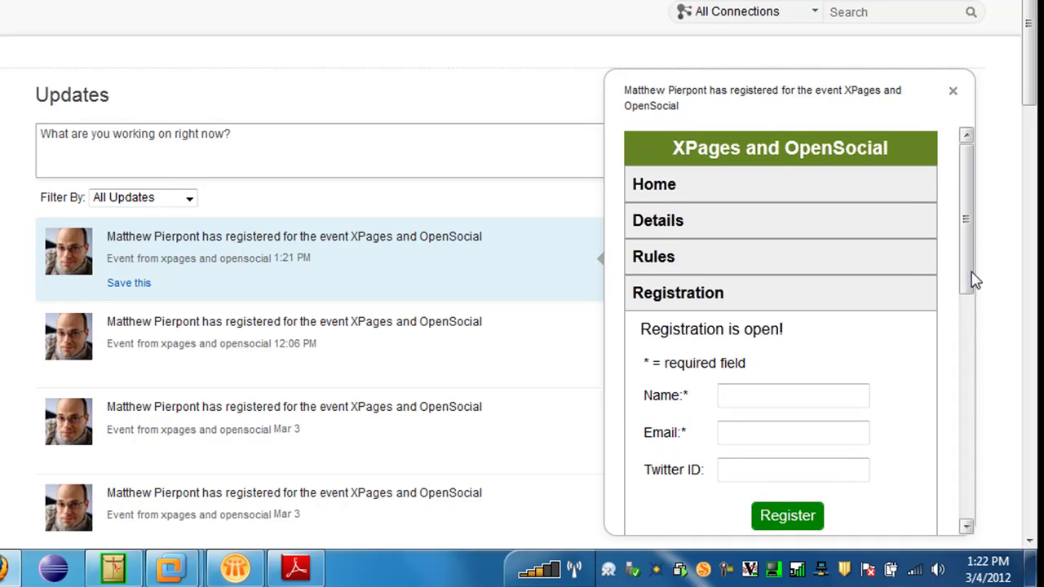
left_click(953, 96)
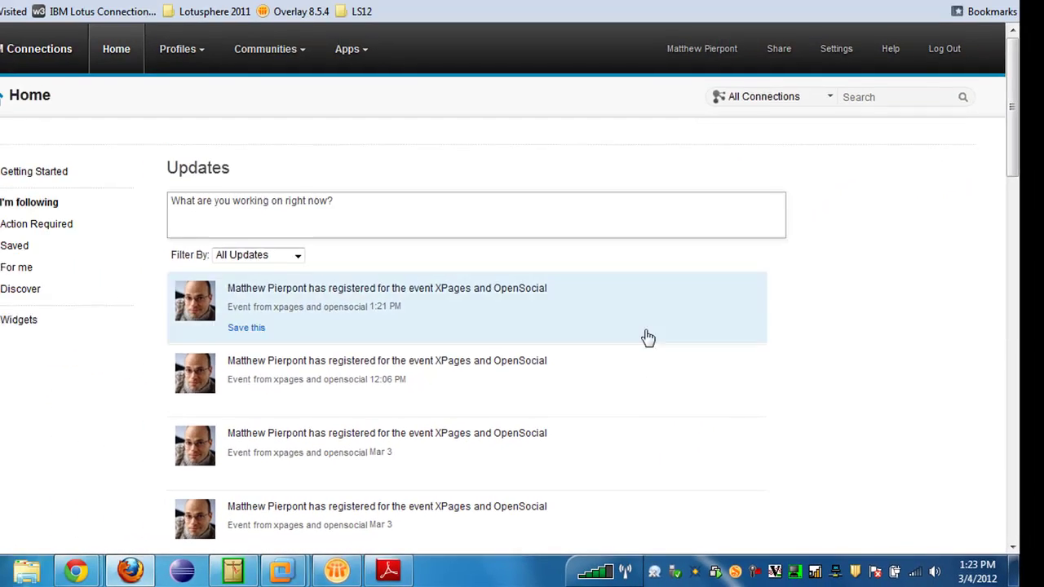
Back in the Notes confirmation email, send the event suggestion to one suggested colleague
left_click(388, 572)
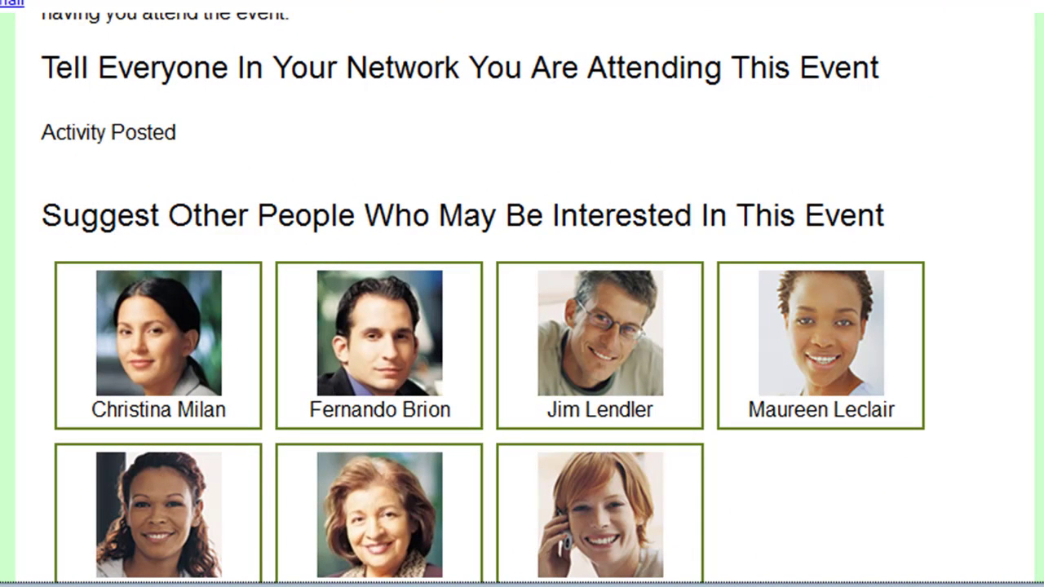
scroll(522, 299, "down", 3)
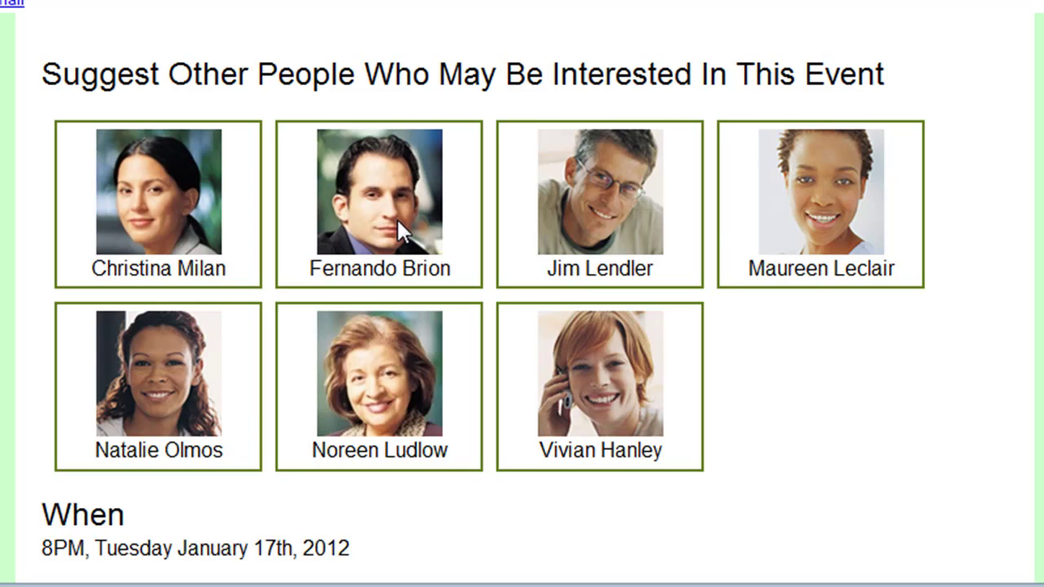
left_click(397, 218)
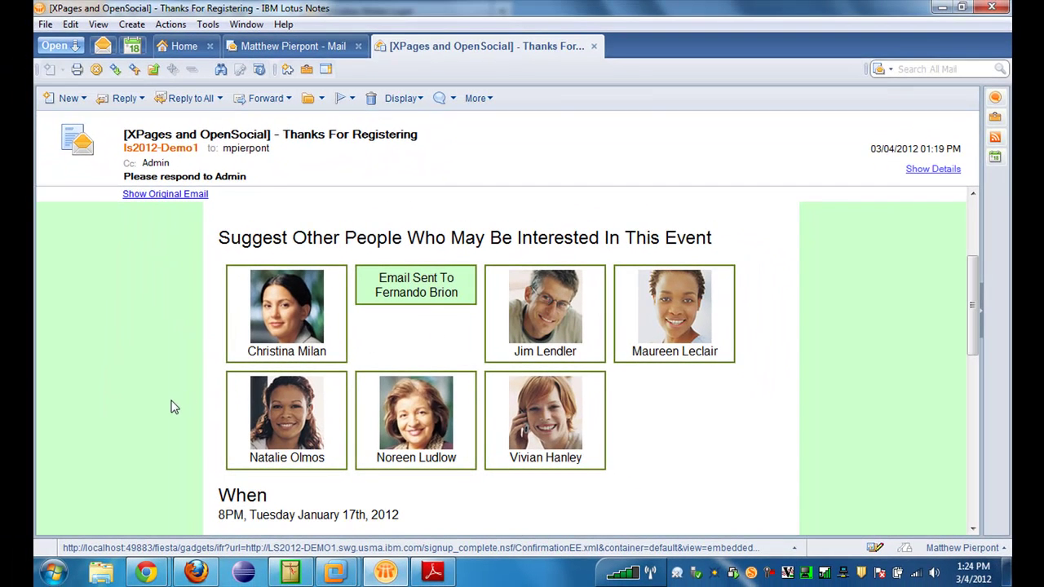
Sign into iNotes in Firefox with the colleague's user name and password
left_click(187, 573)
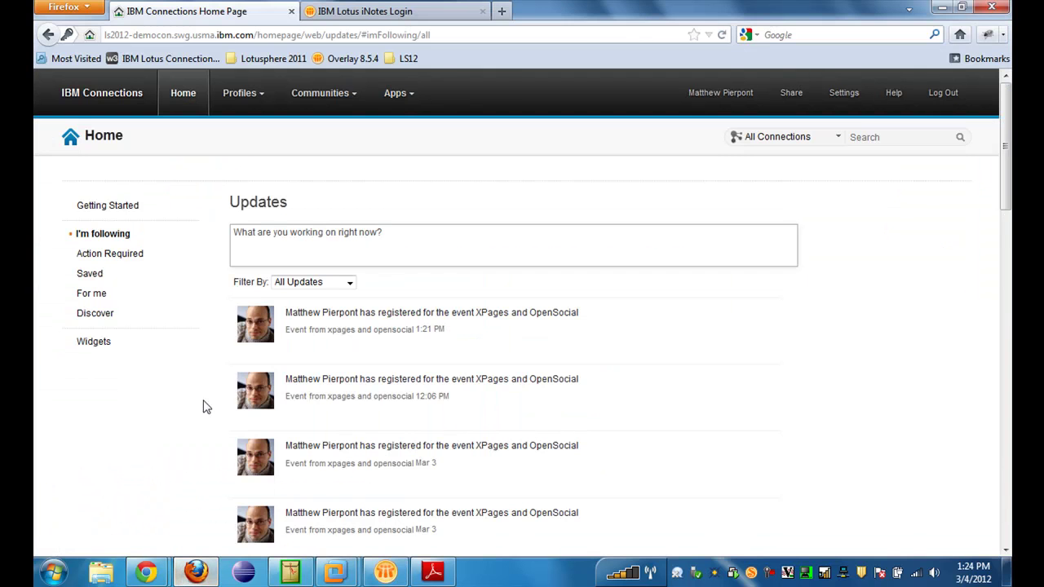
left_click(351, 11)
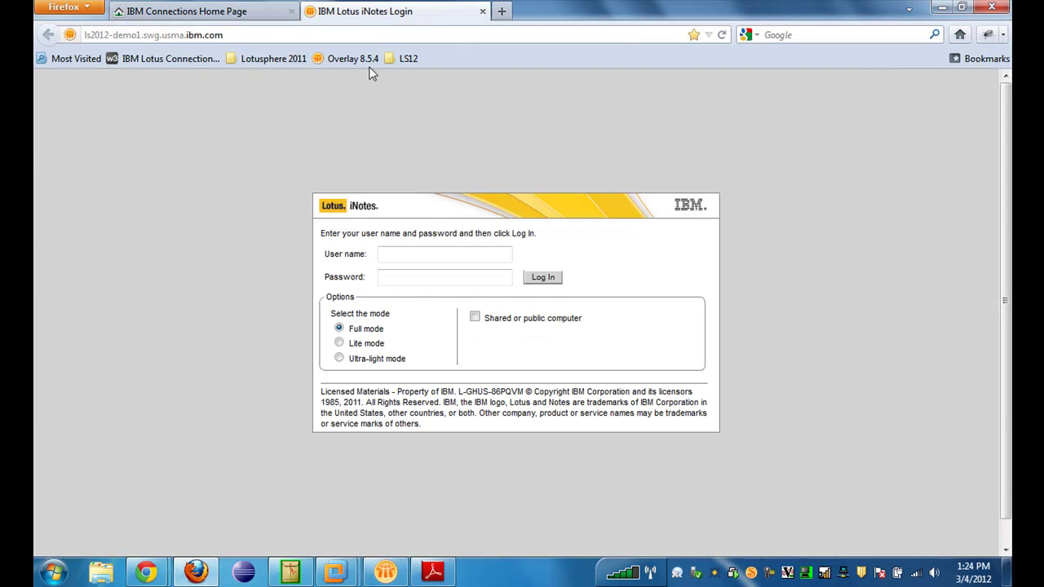
key("Tab")
type("password")
key("Return")
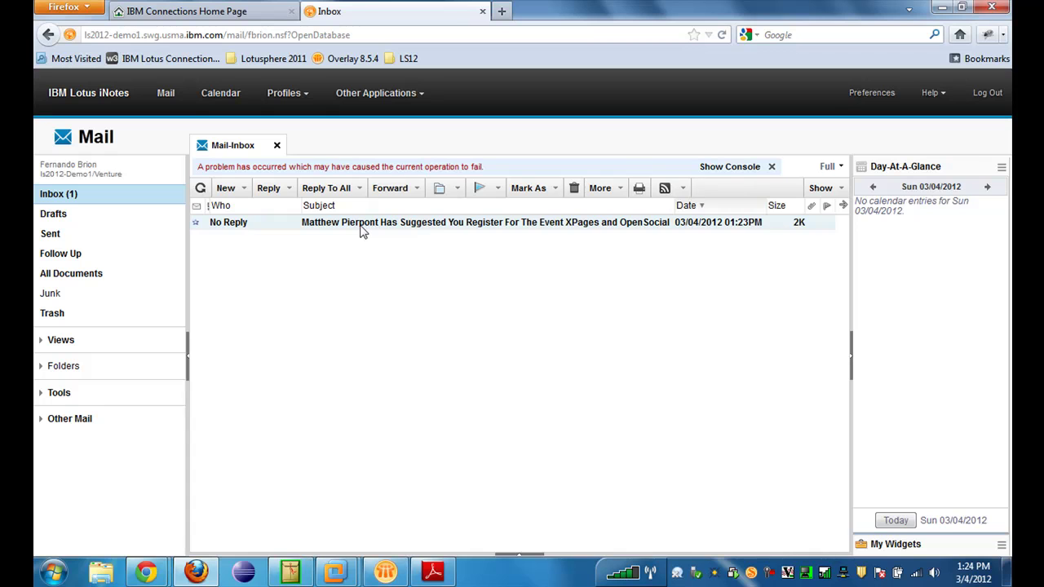
Open the suggestion email and register the colleague using their full name and email address
double_click(504, 229)
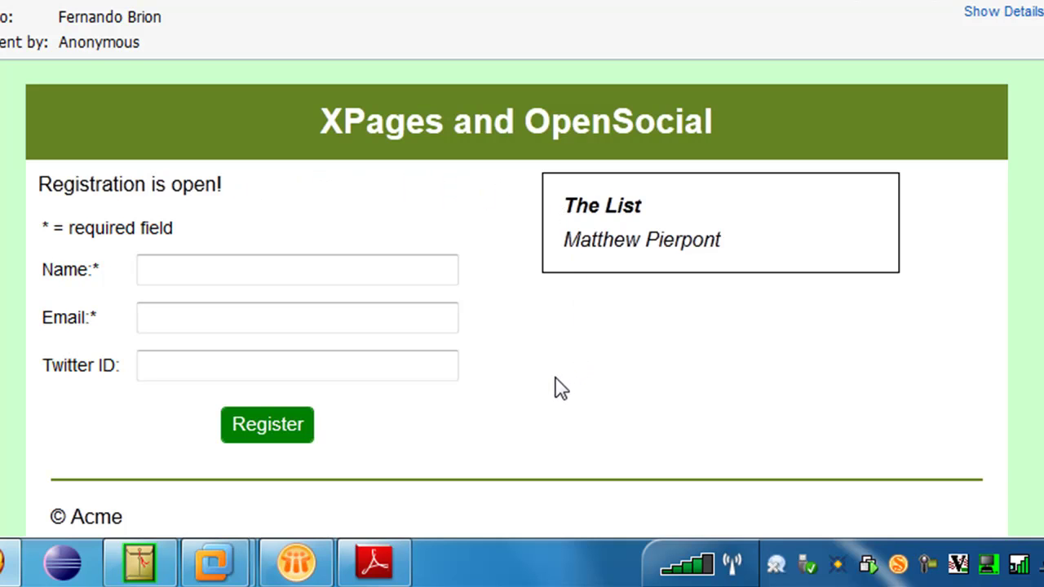
left_click(313, 266)
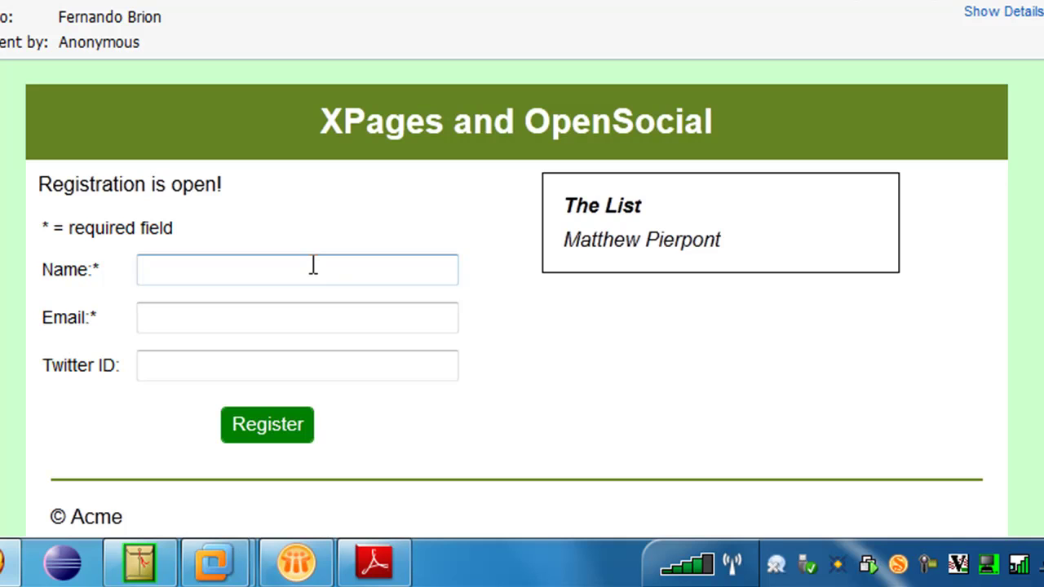
key("Tab")
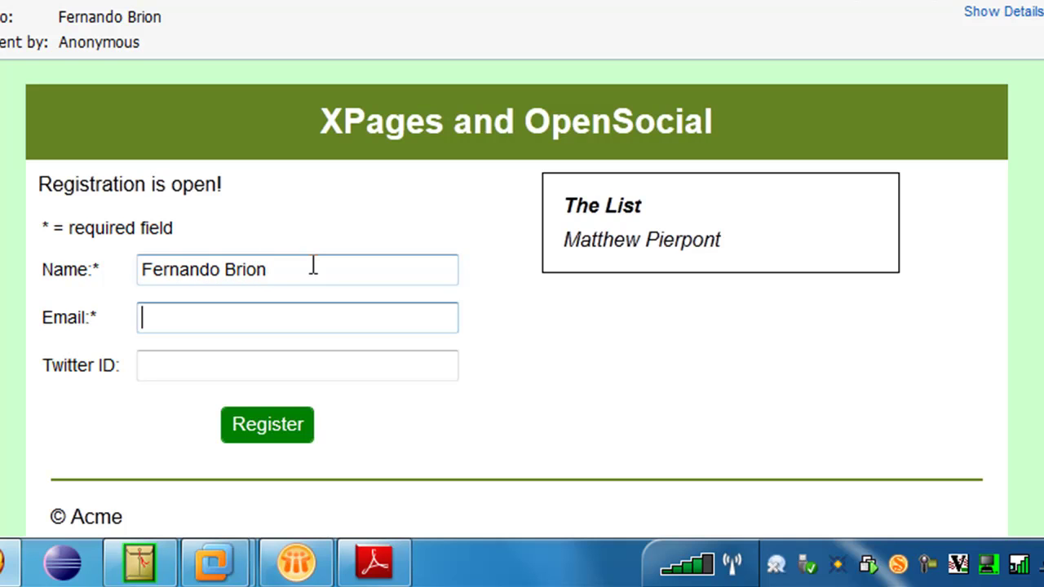
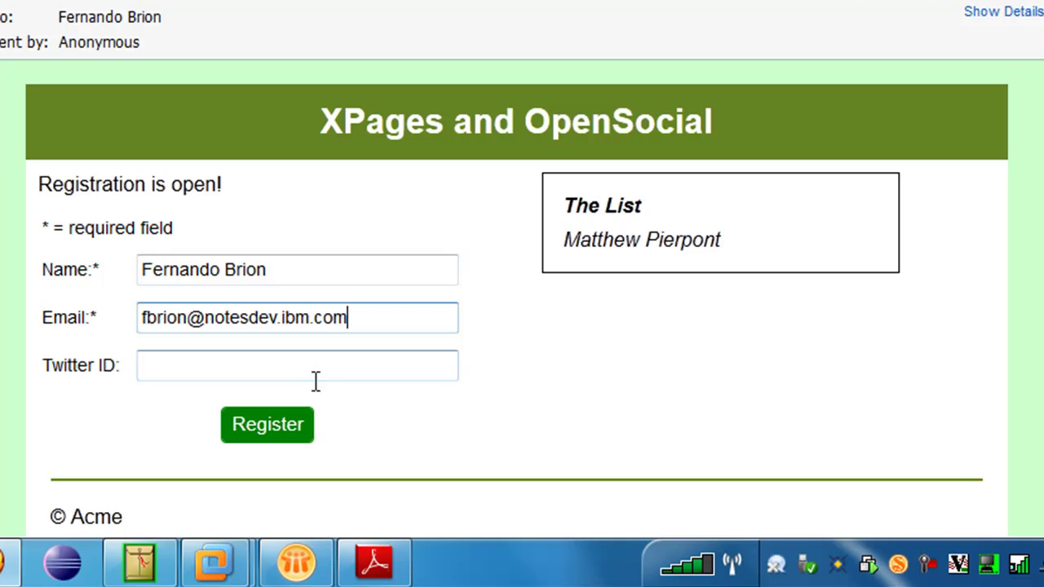
left_click(302, 425)
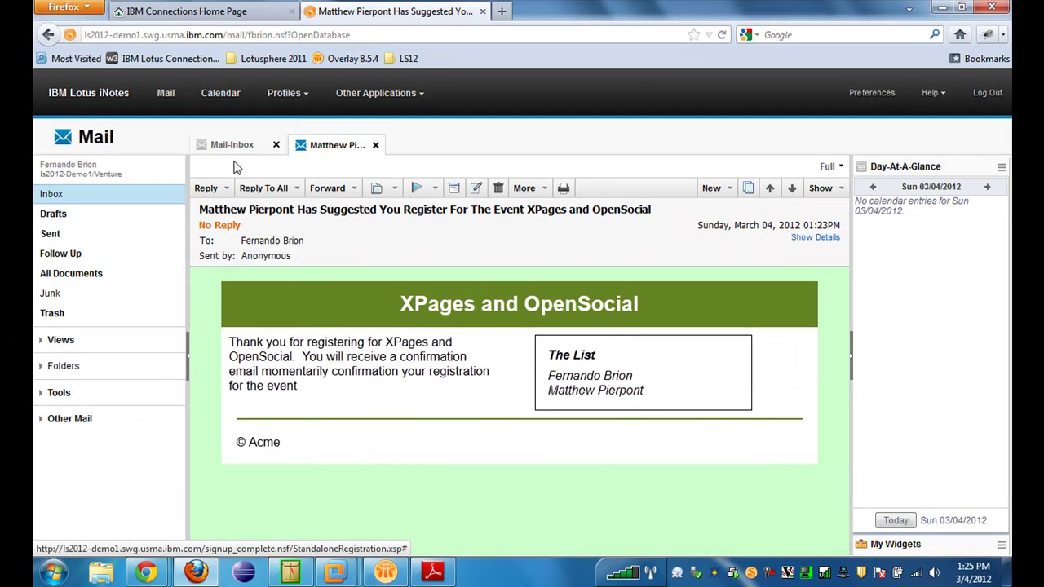
Refresh the iNotes inbox, open the colleague's Thanks For Registering email and scroll through it
left_click(234, 143)
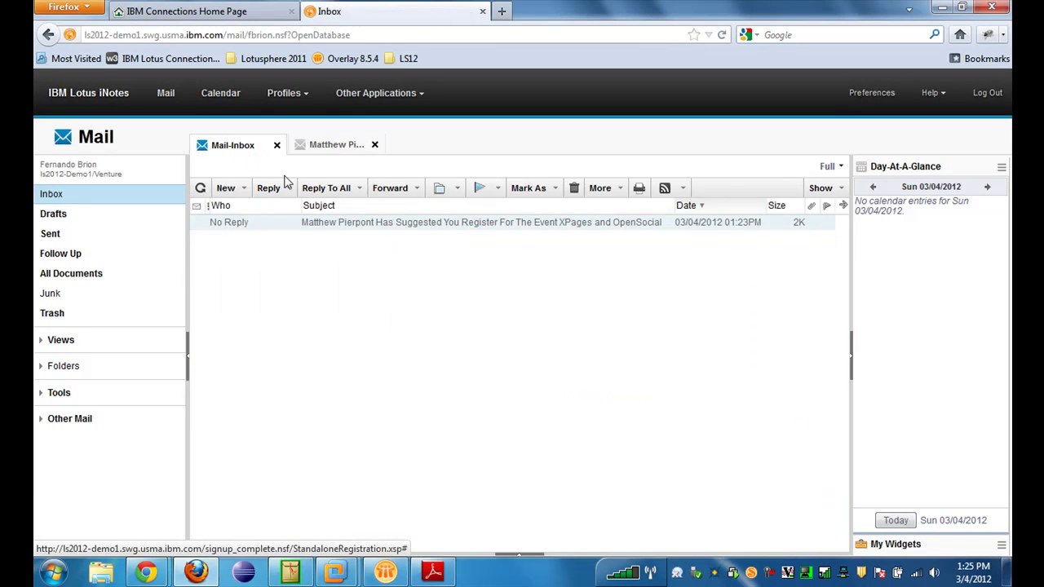
left_click(201, 189)
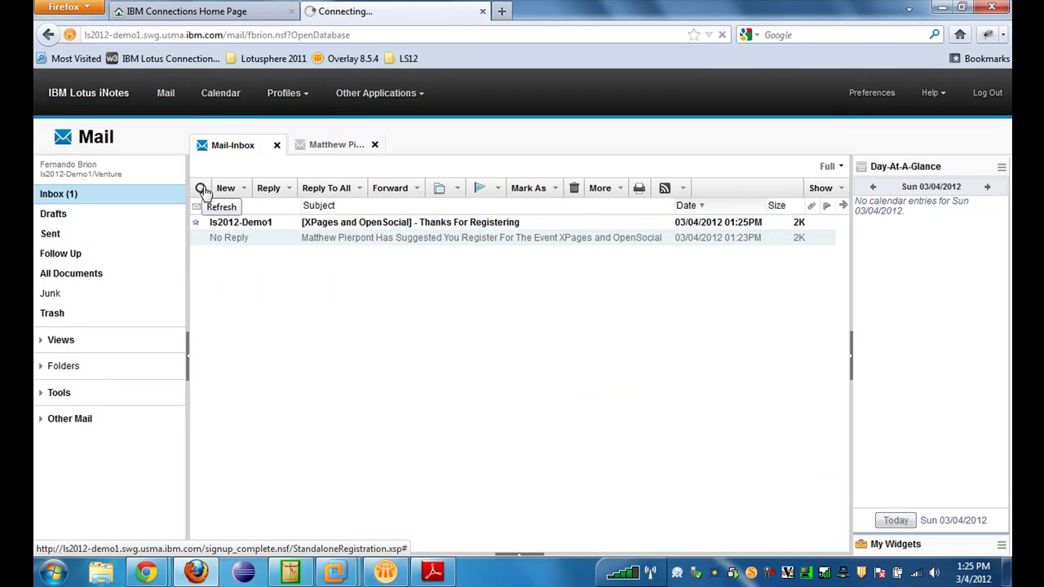
double_click(278, 224)
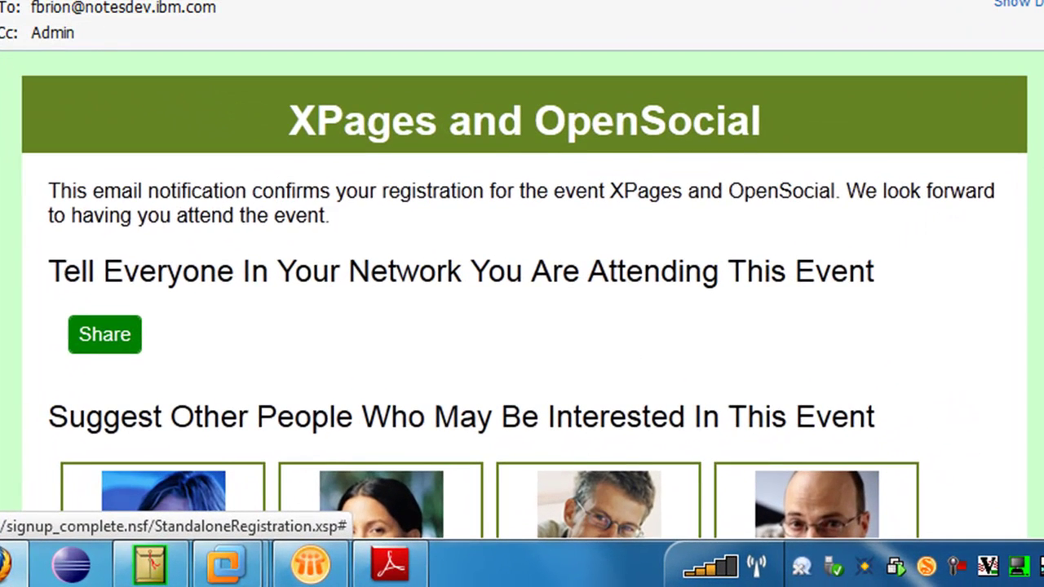
scroll(522, 310, "down", 2)
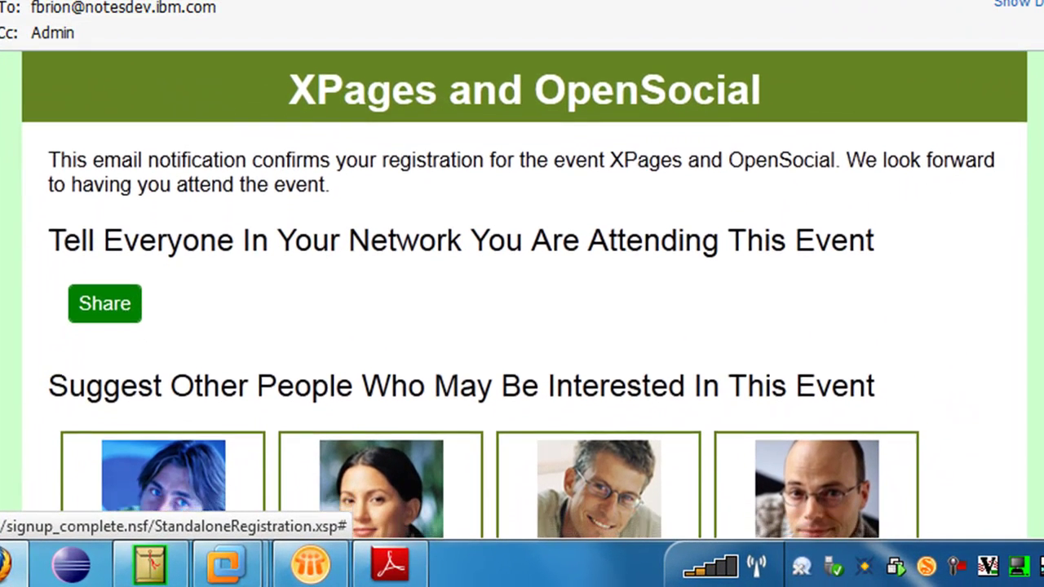
scroll(522, 310, "down", 3)
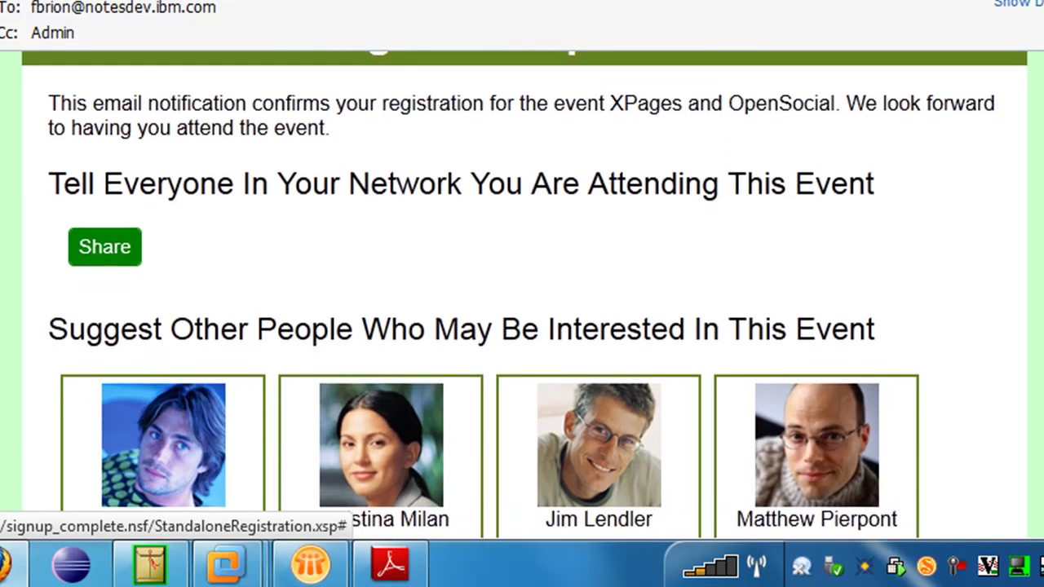
scroll(522, 310, "down", 8)
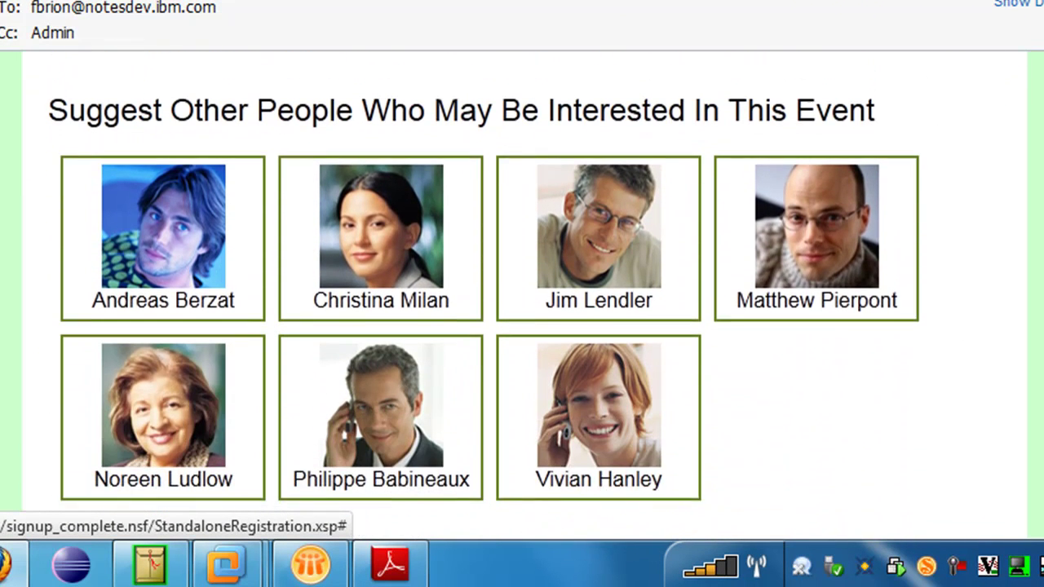
scroll(522, 310, "down", 1)
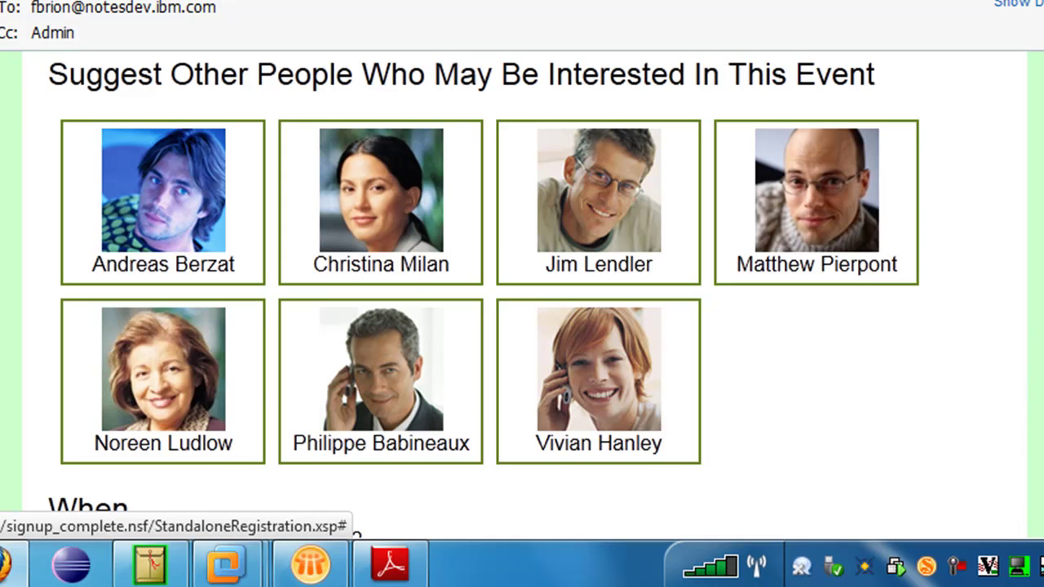
scroll(522, 293, "down", 10)
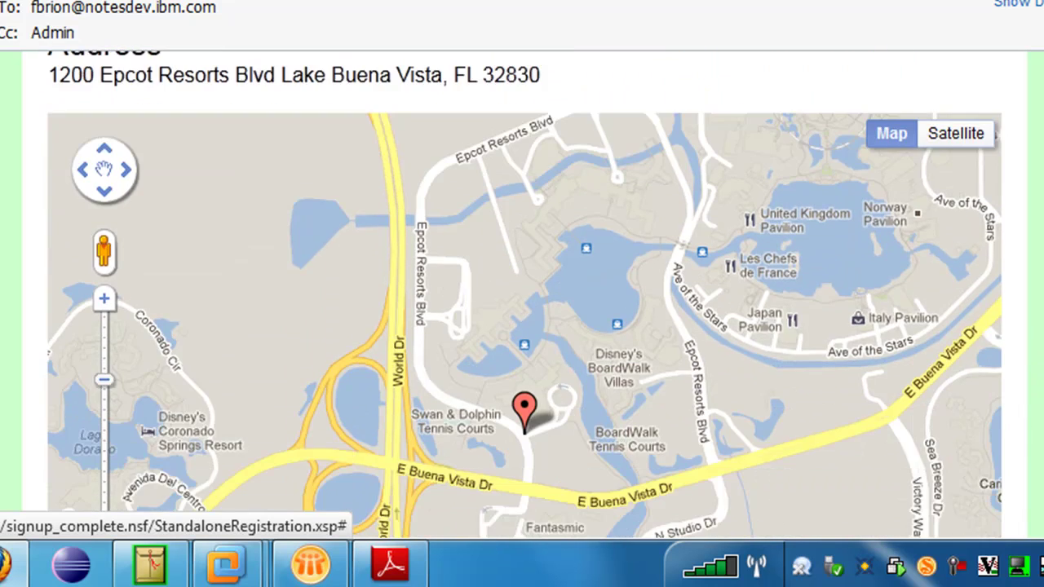
scroll(522, 293, "up", 10)
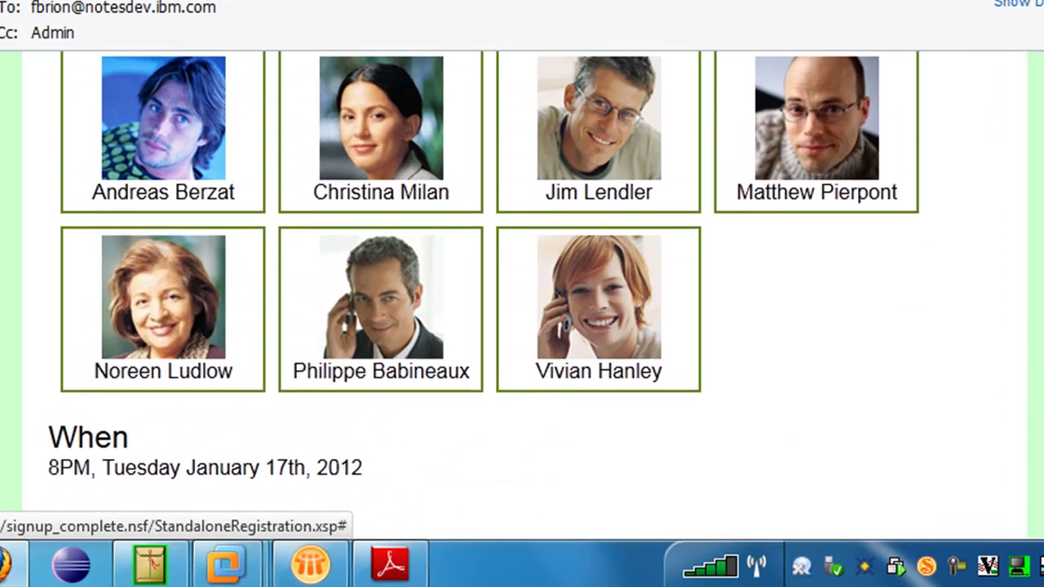
scroll(962, 222, "up", 1)
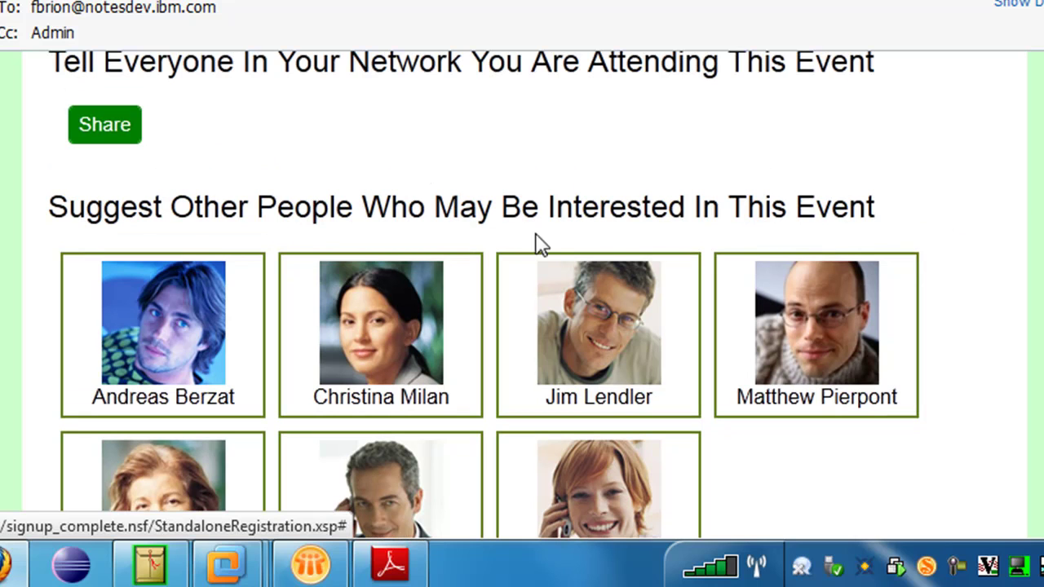